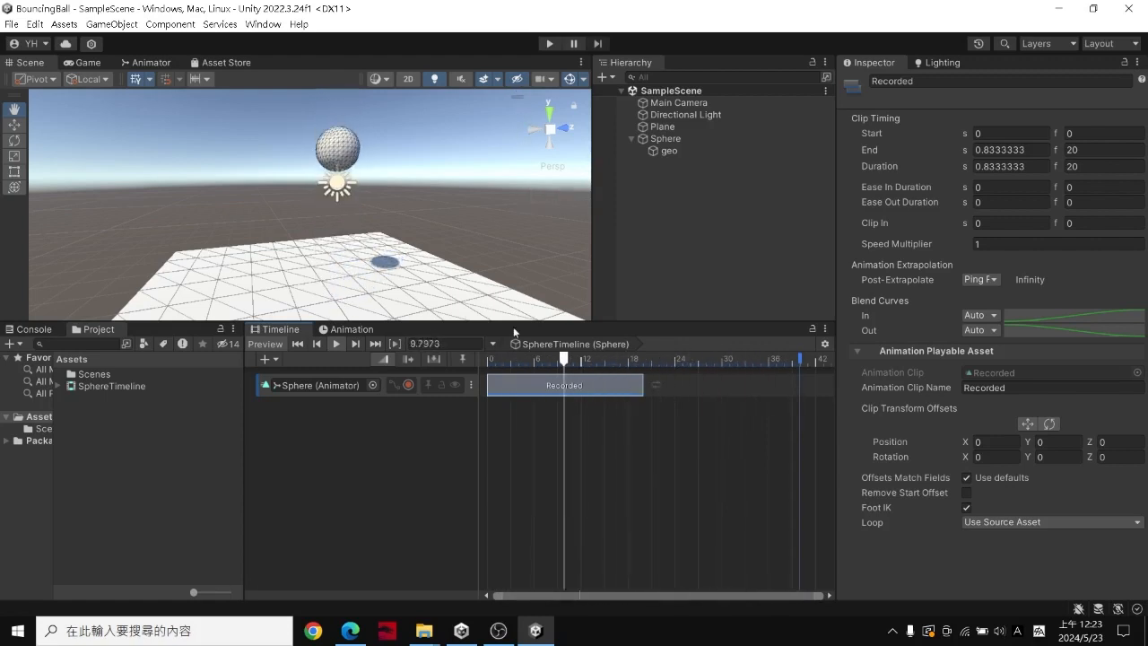
Return the sphere's timeline to frame 0 and add the Transform Scale property to its Recorded animation clip.
{"action": "left_click", "coordinate": [527, 360]}
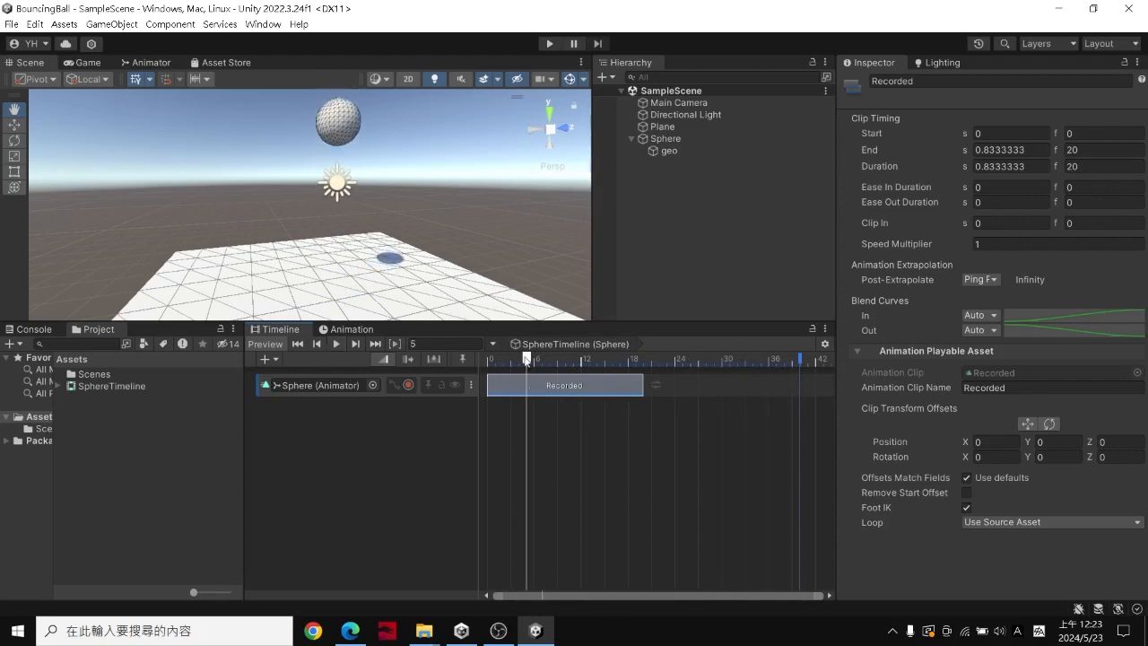
{"action": "left_click_drag", "start_coordinate": [526, 359], "coordinate": [487, 360]}
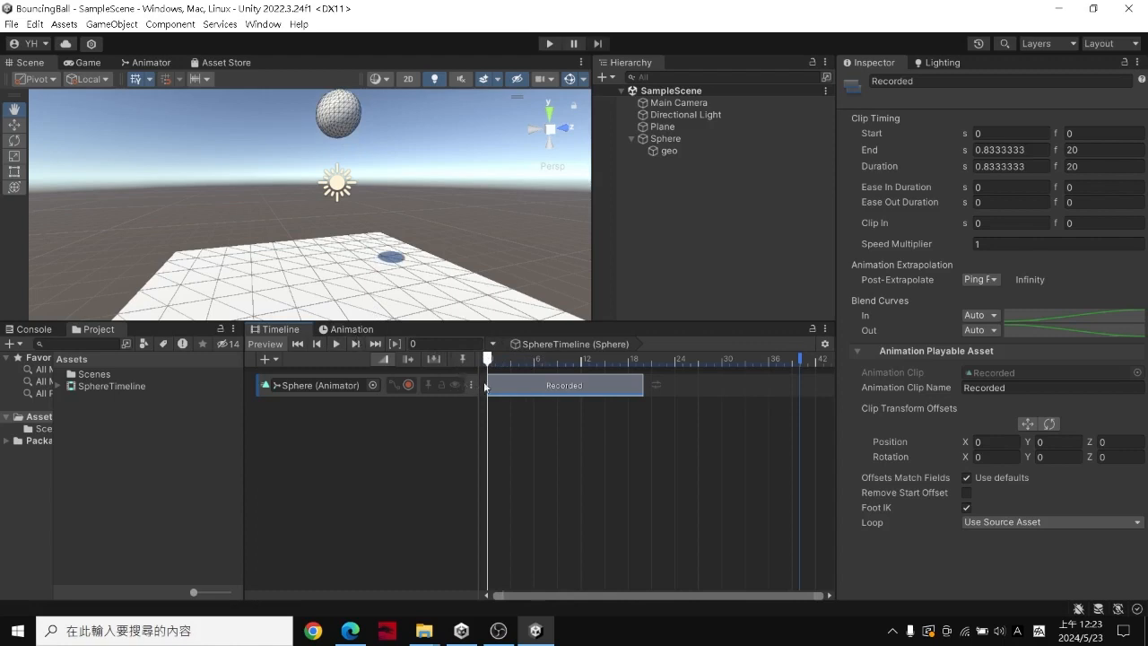
{"action": "left_click", "coordinate": [358, 329]}
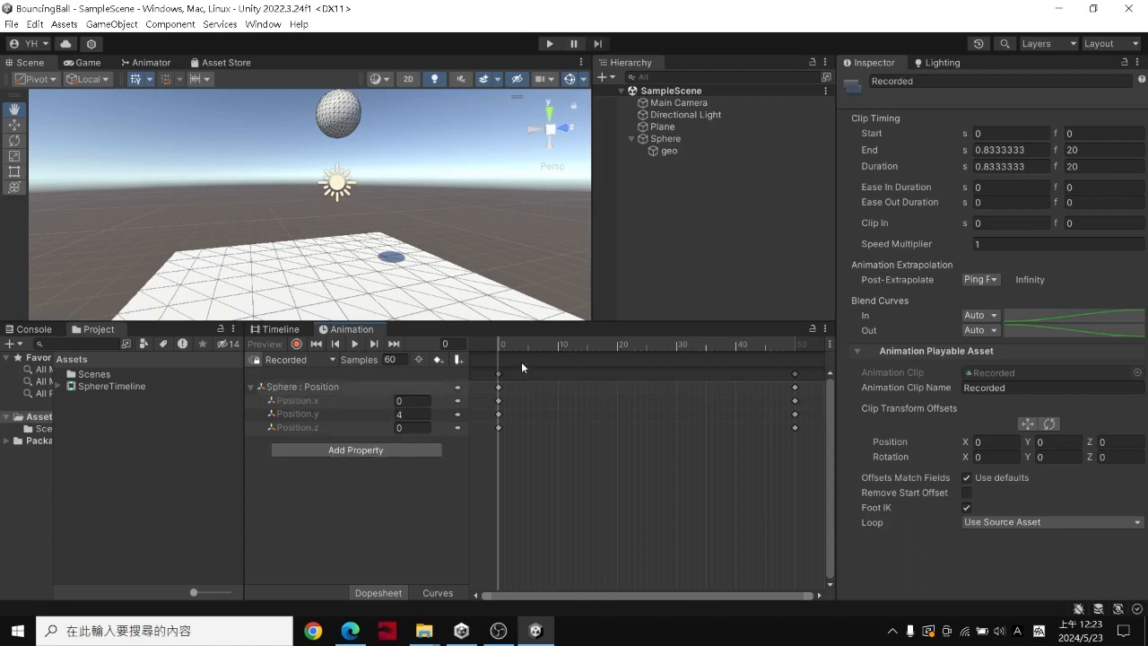
{"action": "left_click", "coordinate": [363, 449]}
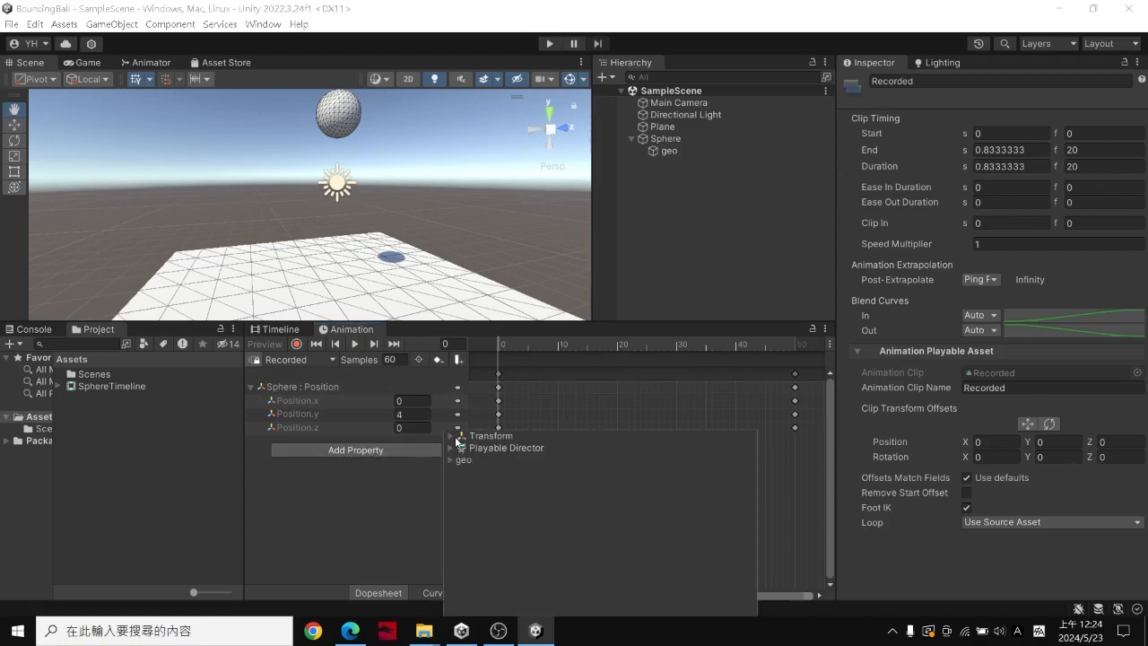
{"action": "left_click", "coordinate": [452, 436]}
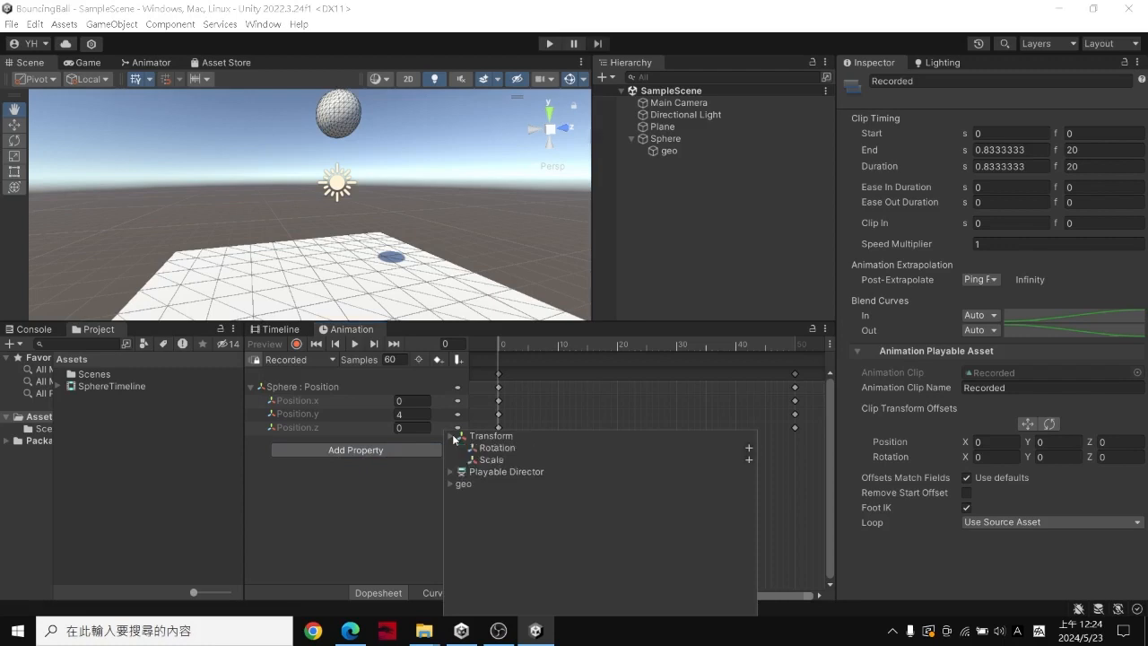
{"action": "left_click", "coordinate": [748, 459]}
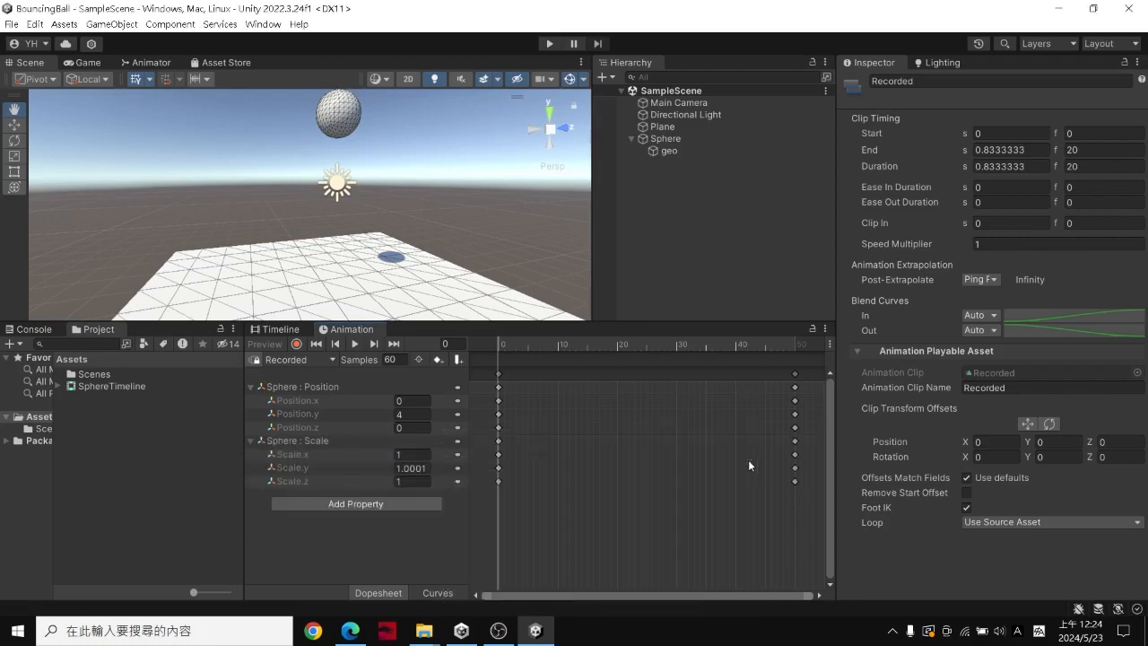
Show the clip's animation curves framed in full and set the sphere's Scale.y to 1 at frame 0.
{"action": "left_click", "coordinate": [438, 593]}
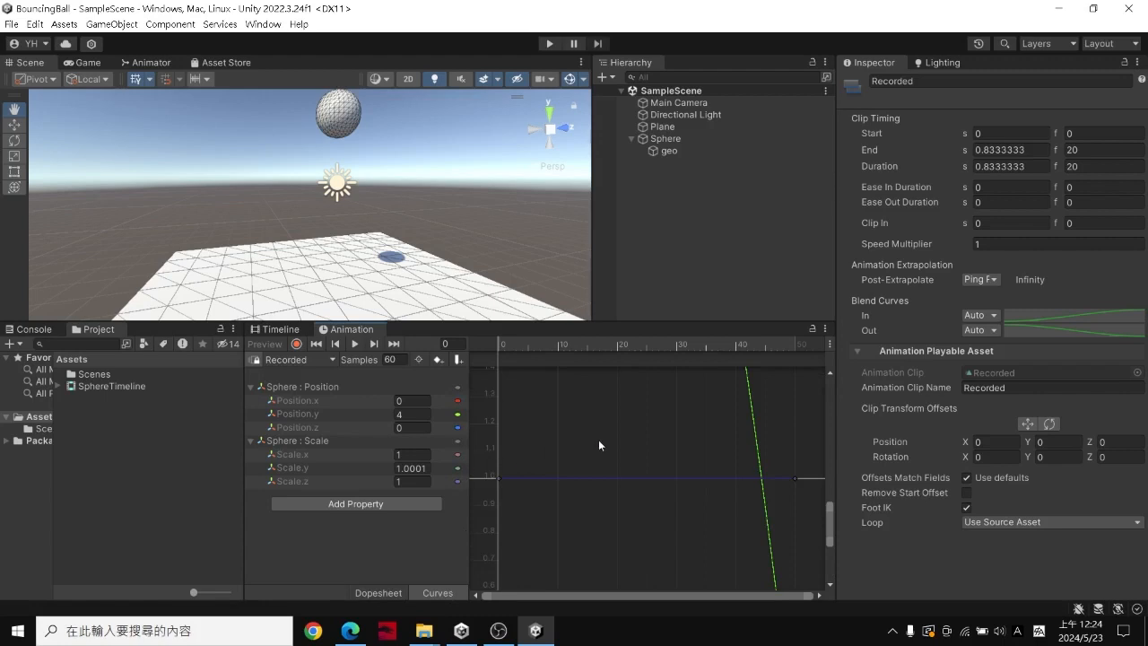
{"action": "key", "text": "f"}
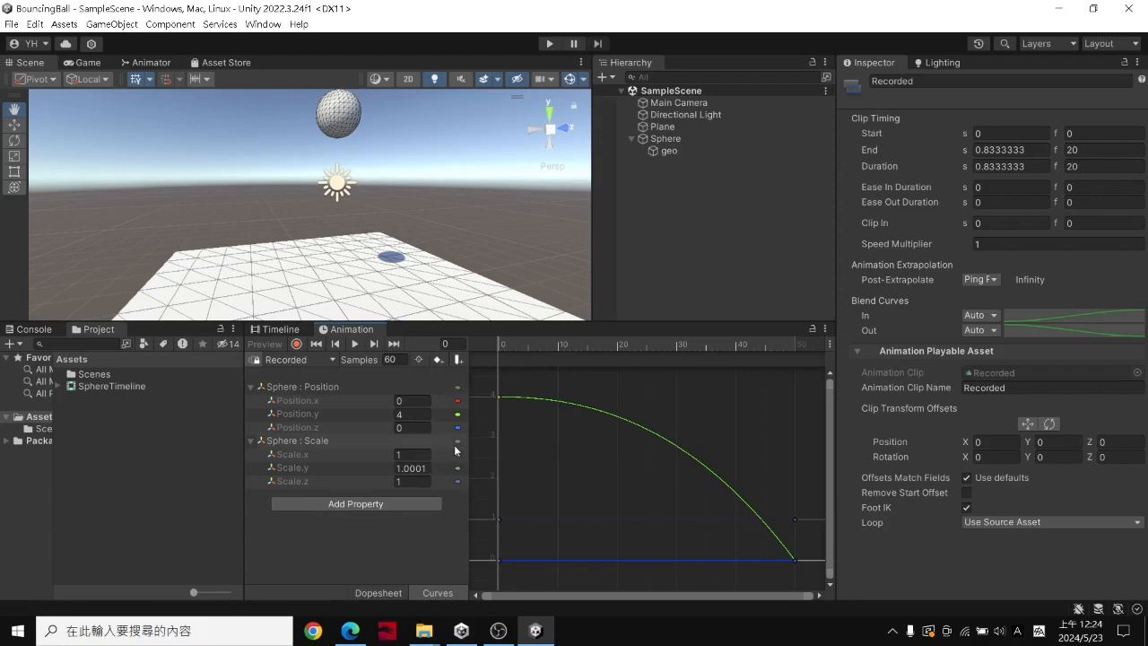
{"action": "left_click", "coordinate": [428, 468]}
{"action": "left_click_drag", "start_coordinate": [428, 468], "coordinate": [394, 469]}
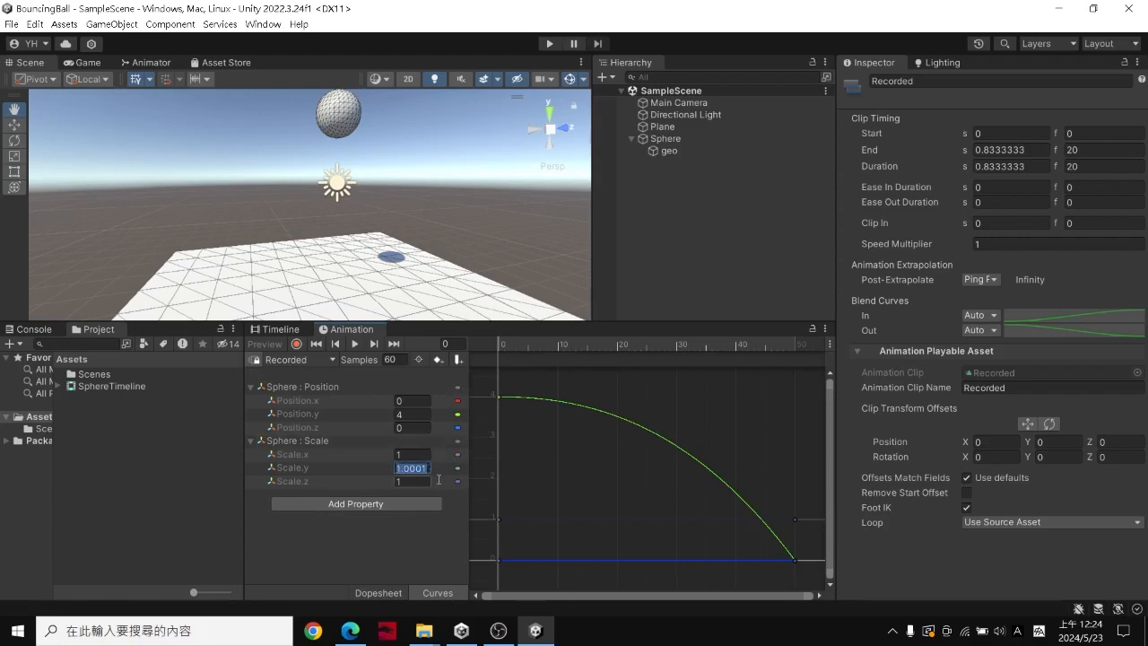
{"action": "type", "text": "1"}
At timeline frame 20, where the ball hits the plane, set the sphere's Scale.y to 0.7 to squash it.
{"action": "left_click", "coordinate": [265, 335]}
{"action": "left_click_drag", "start_coordinate": [533, 359], "coordinate": [644, 364]}
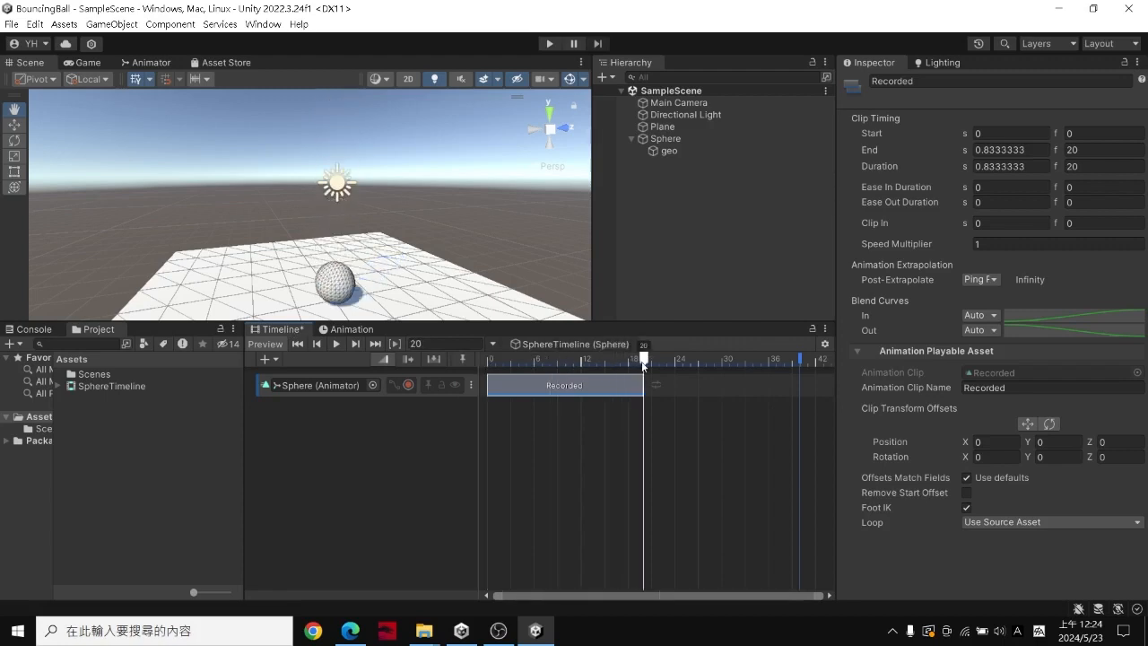
{"action": "left_click", "coordinate": [350, 329]}
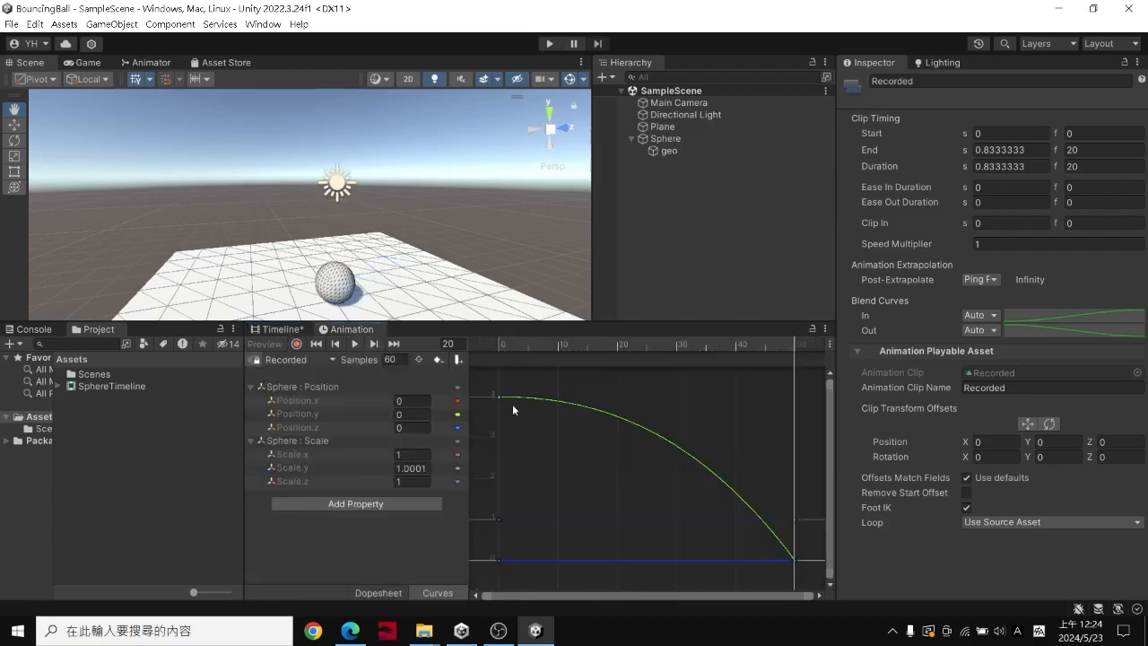
{"action": "left_click", "coordinate": [345, 465]}
{"action": "left_click_drag", "start_coordinate": [741, 500], "coordinate": [818, 544]}
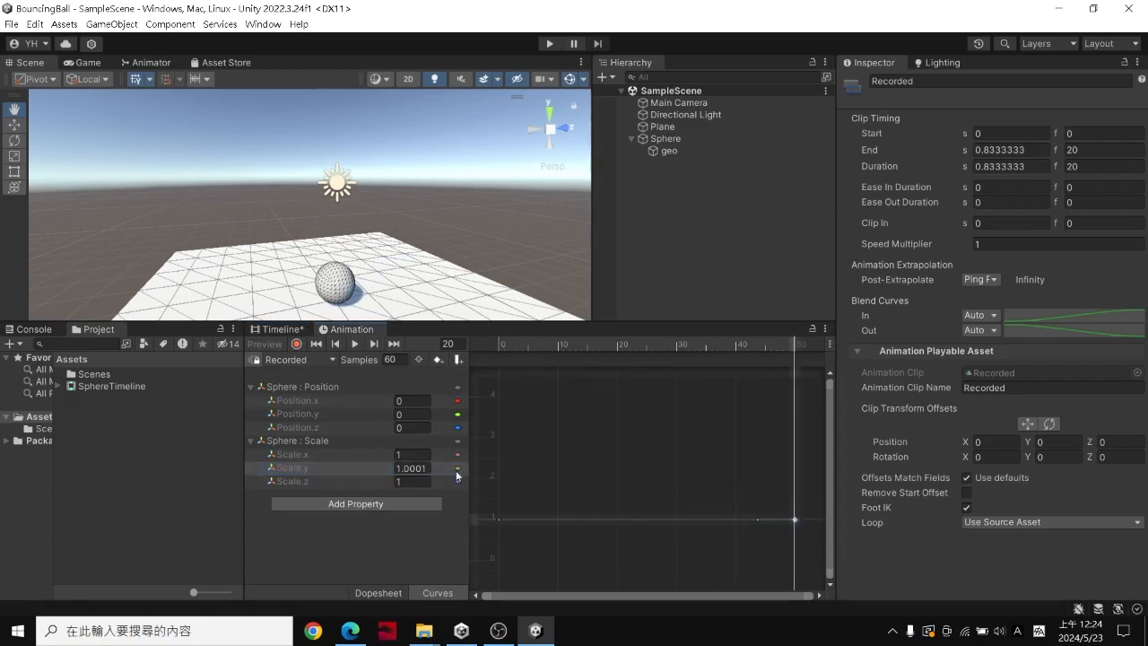
{"action": "double_click", "coordinate": [422, 468]}
{"action": "type", "text": ".7"}
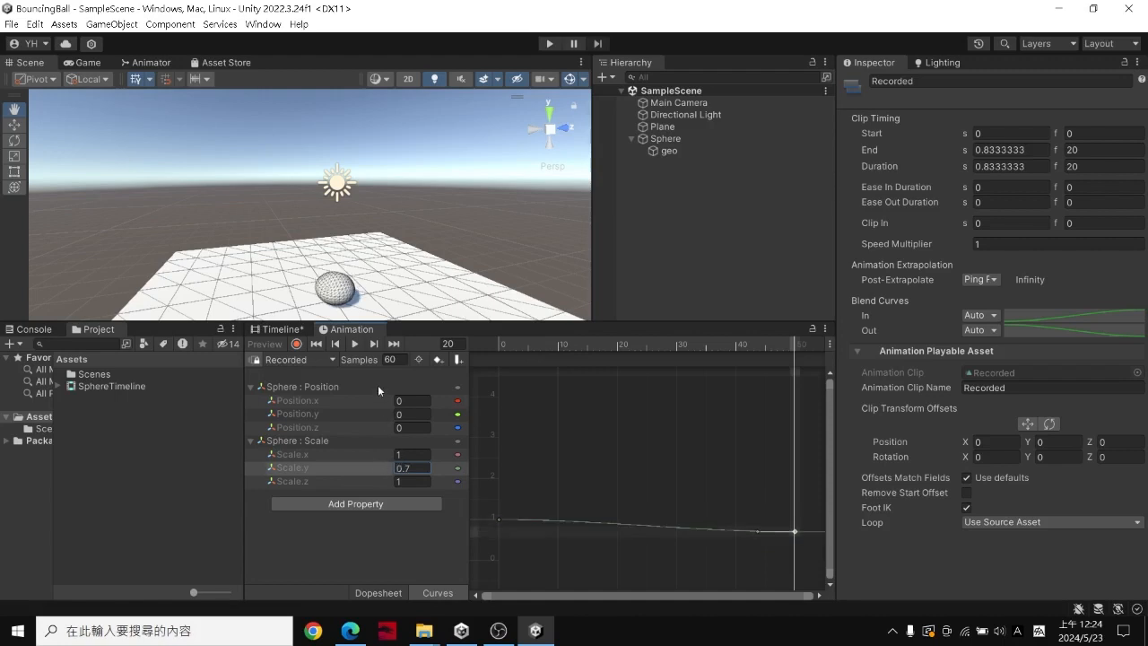
Scrub through the fall from a lower viewing angle to check how the ball squashes at ground contact.
{"action": "left_click_drag", "start_coordinate": [357, 297], "coordinate": [367, 242], "text": "alt"}
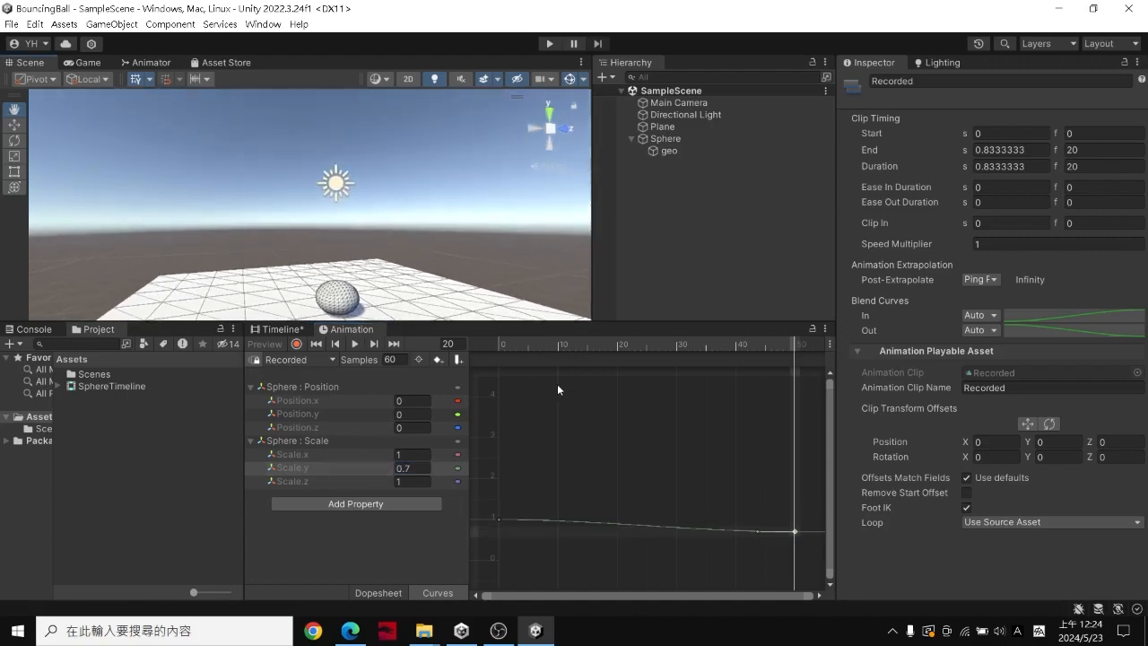
{"action": "left_click_drag", "start_coordinate": [498, 346], "coordinate": [787, 342]}
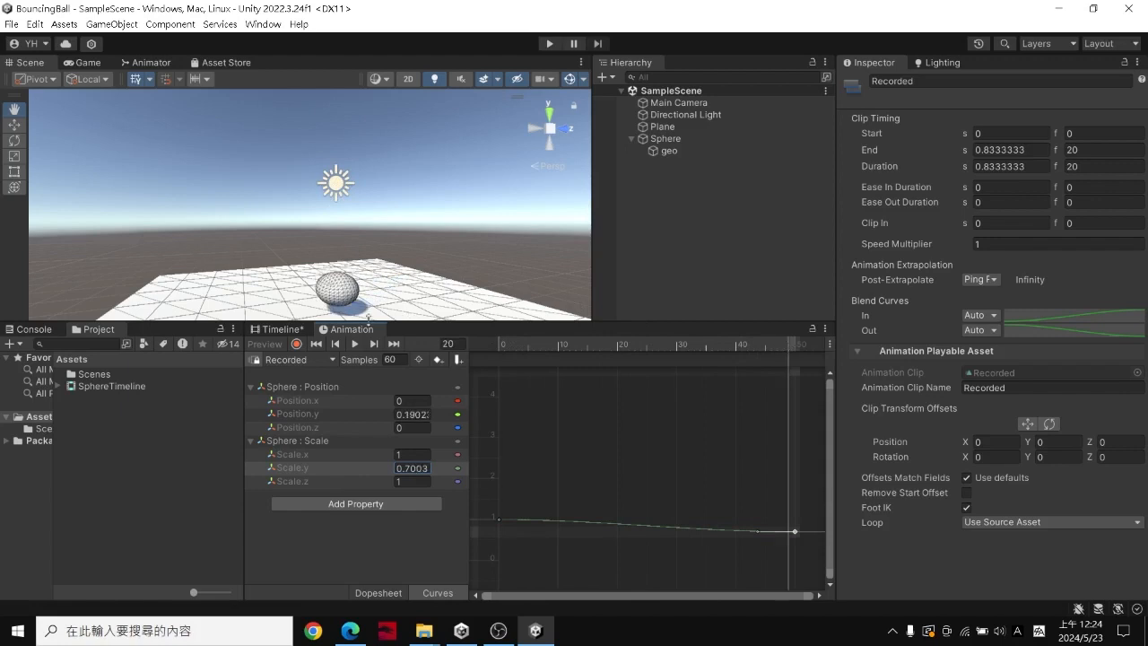
{"action": "left_click", "coordinate": [278, 330]}
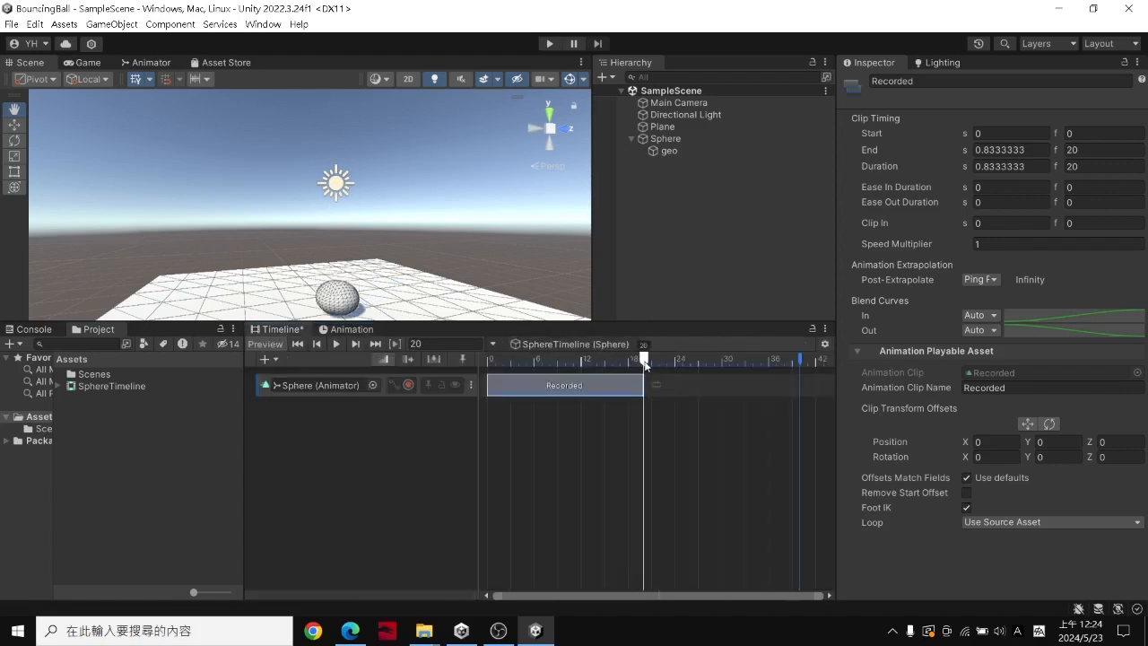
{"action": "left_click_drag", "start_coordinate": [423, 272], "coordinate": [418, 247], "text": "alt"}
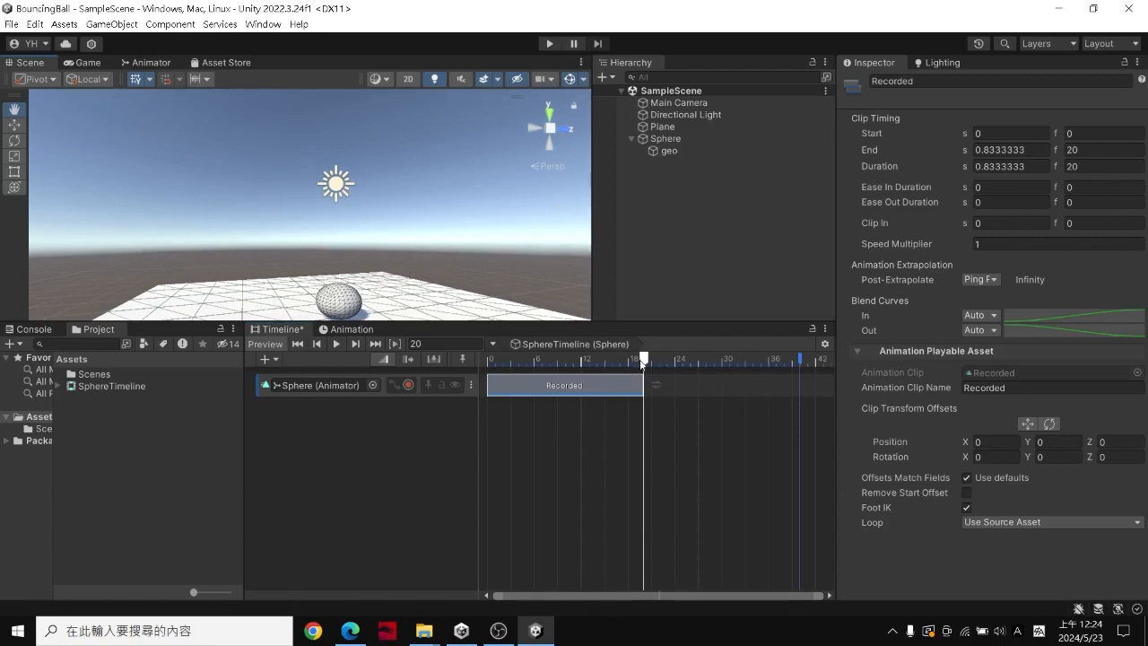
At timeline frame 19, just before impact, set the sphere's Scale.y to 1.3 to stretch it.
{"action": "left_click_drag", "start_coordinate": [541, 359], "coordinate": [637, 367]}
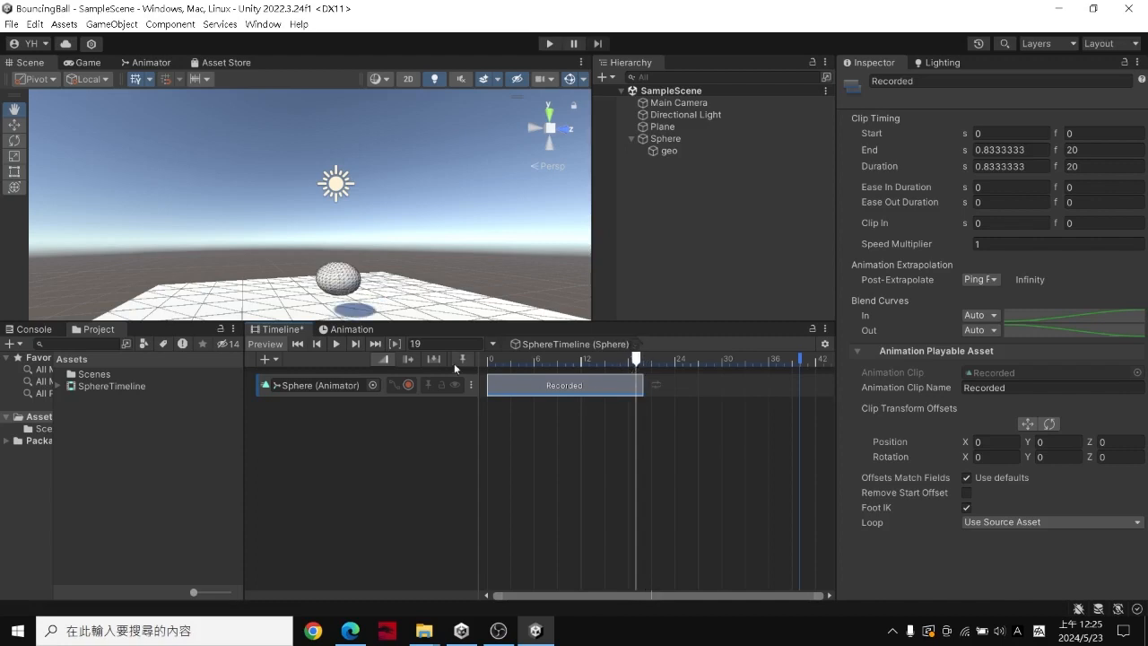
{"action": "left_click", "coordinate": [359, 330]}
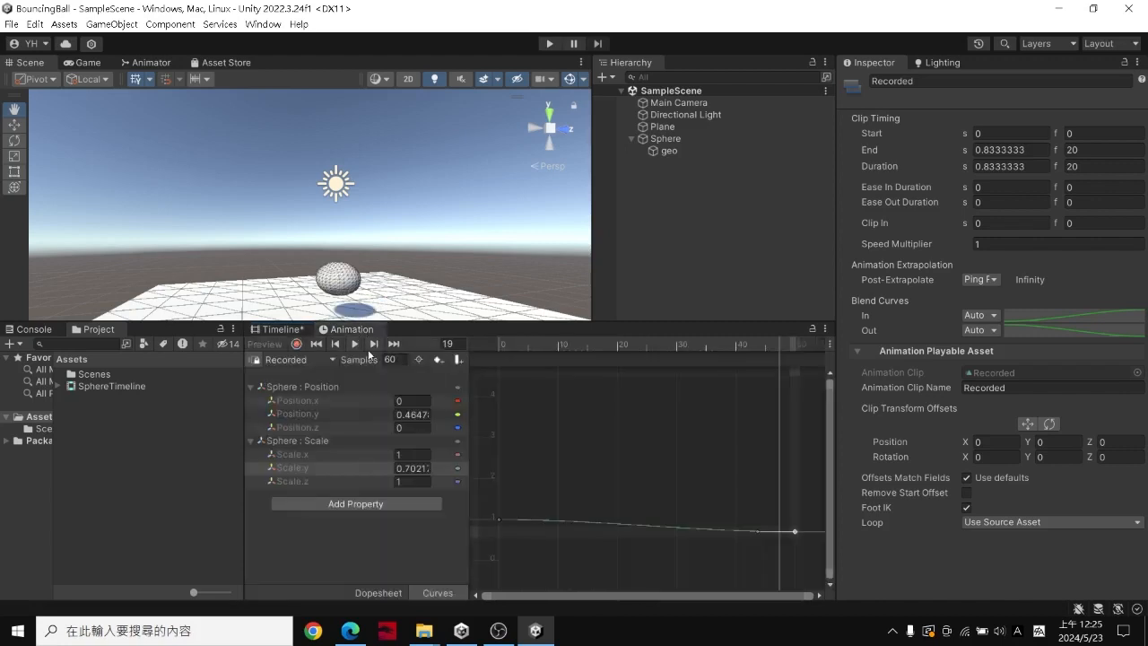
{"action": "left_click", "coordinate": [412, 467]}
{"action": "type", "text": "1"}
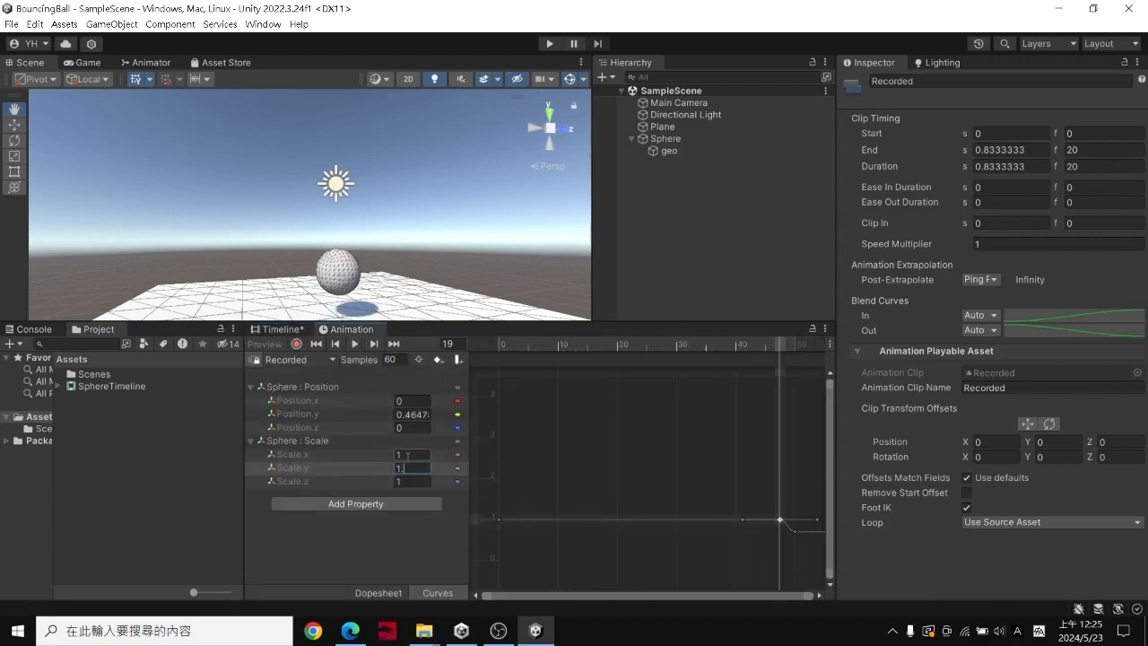
{"action": "type", "text": ".3"}
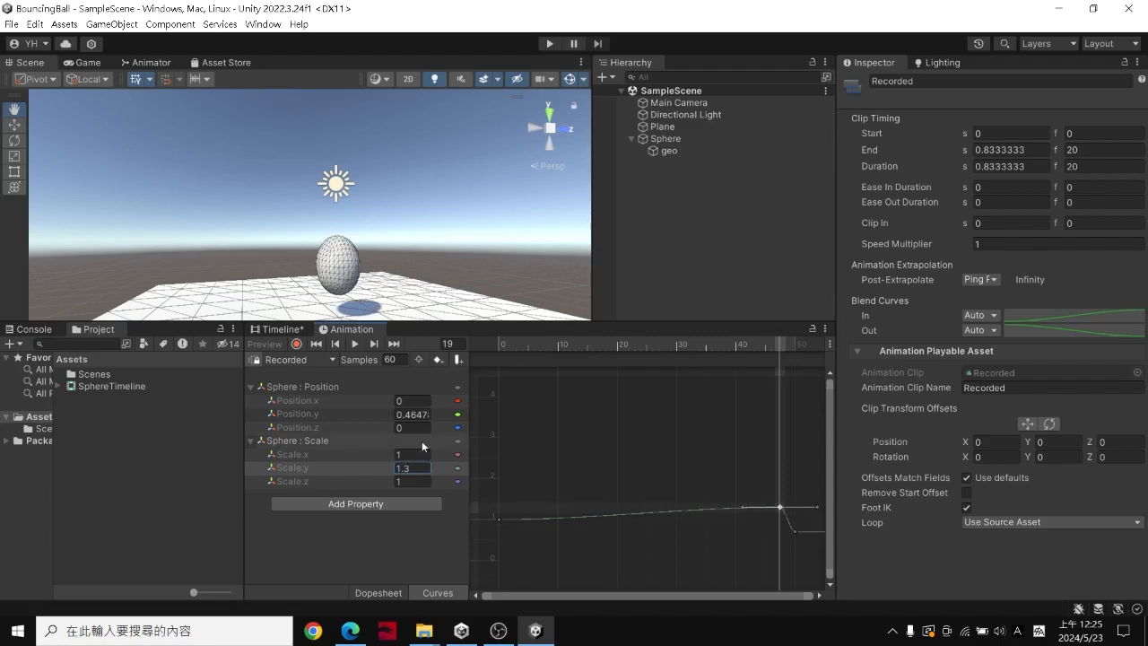
{"action": "type", "text": "f"}
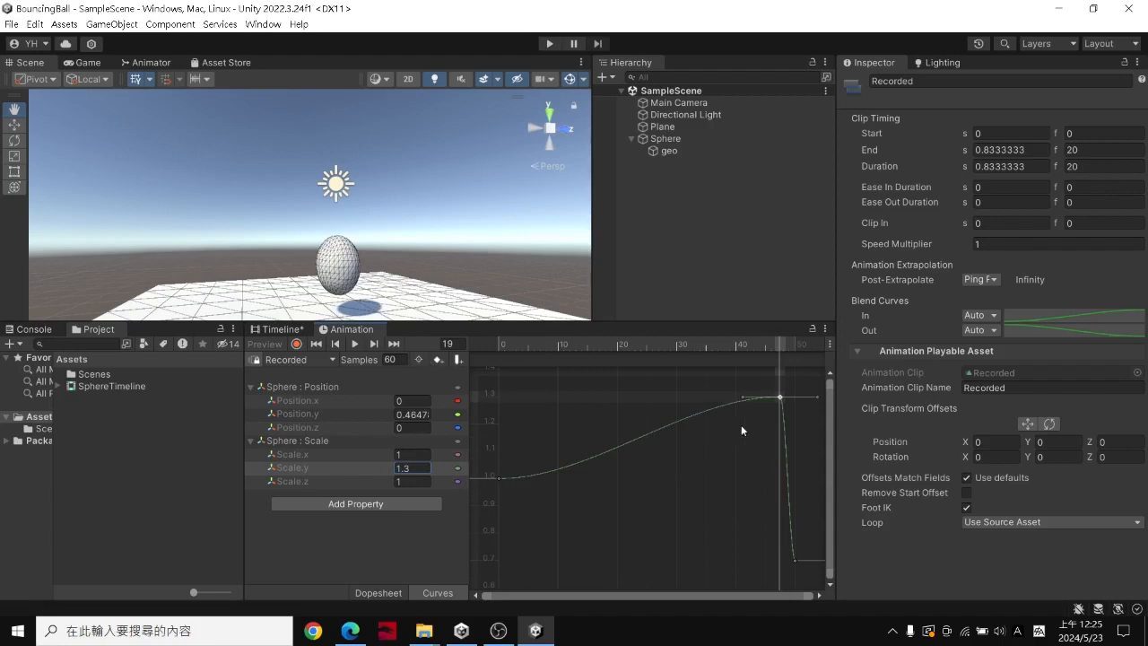
Break the tangents of the frame 19 Scale.y key and bend its incoming tangent downward so the stretch accelerates like the fall.
{"action": "right_click", "coordinate": [780, 397]}
{"action": "left_click", "coordinate": [817, 496]}
{"action": "left_click", "coordinate": [362, 413]}
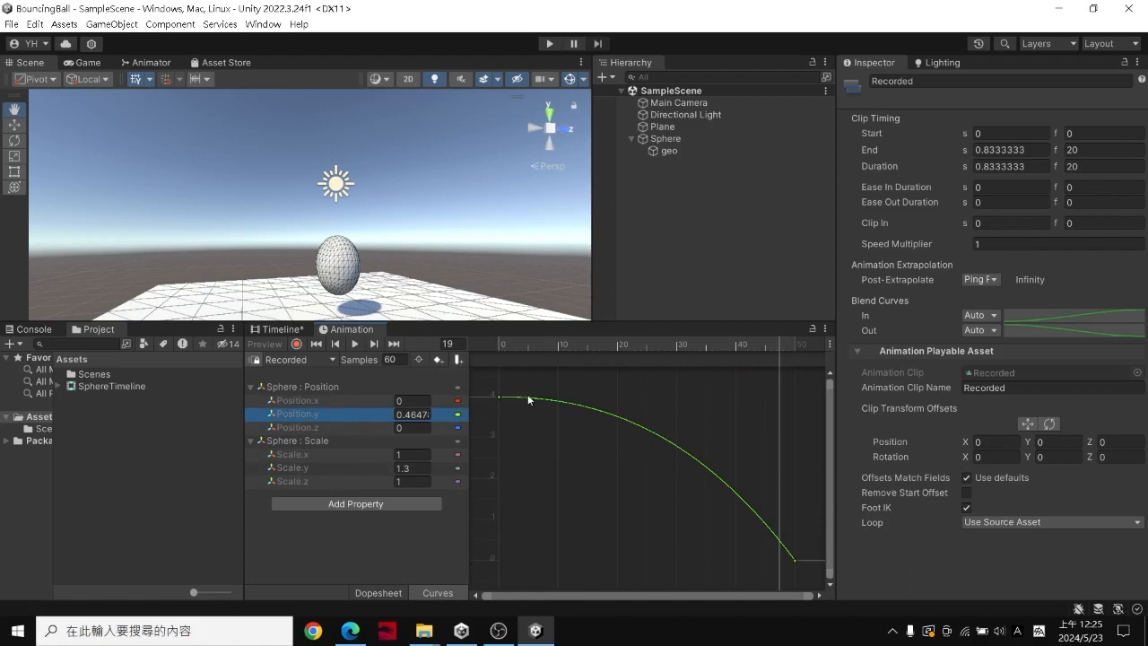
{"action": "left_click", "coordinate": [334, 468]}
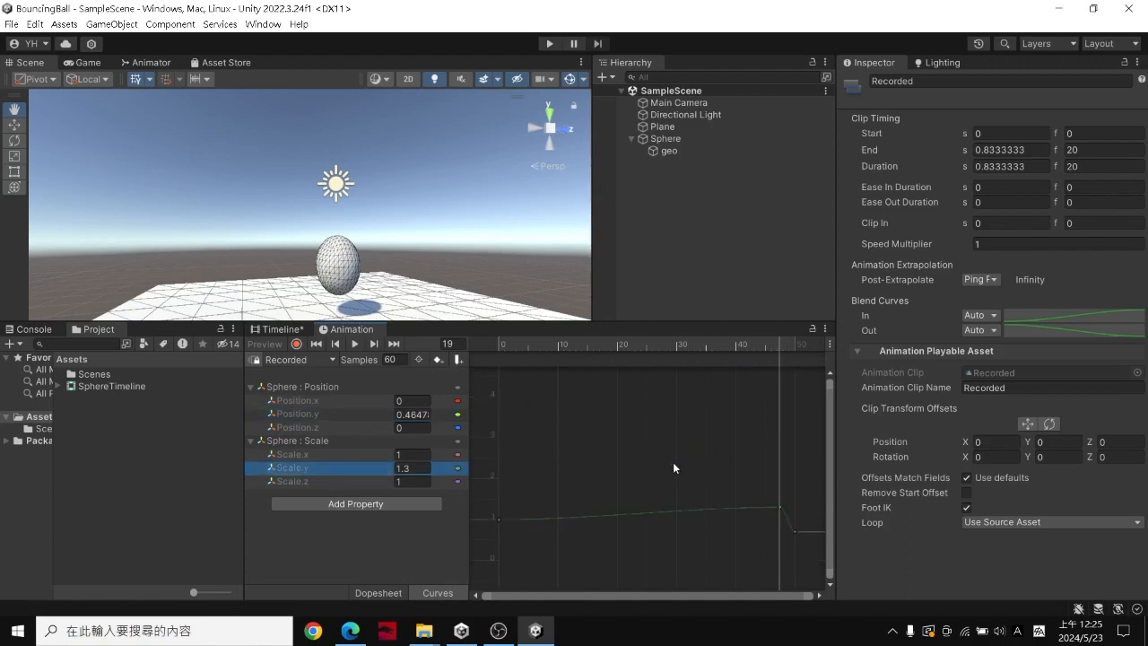
{"action": "key", "text": "f"}
{"action": "left_click", "coordinate": [779, 397]}
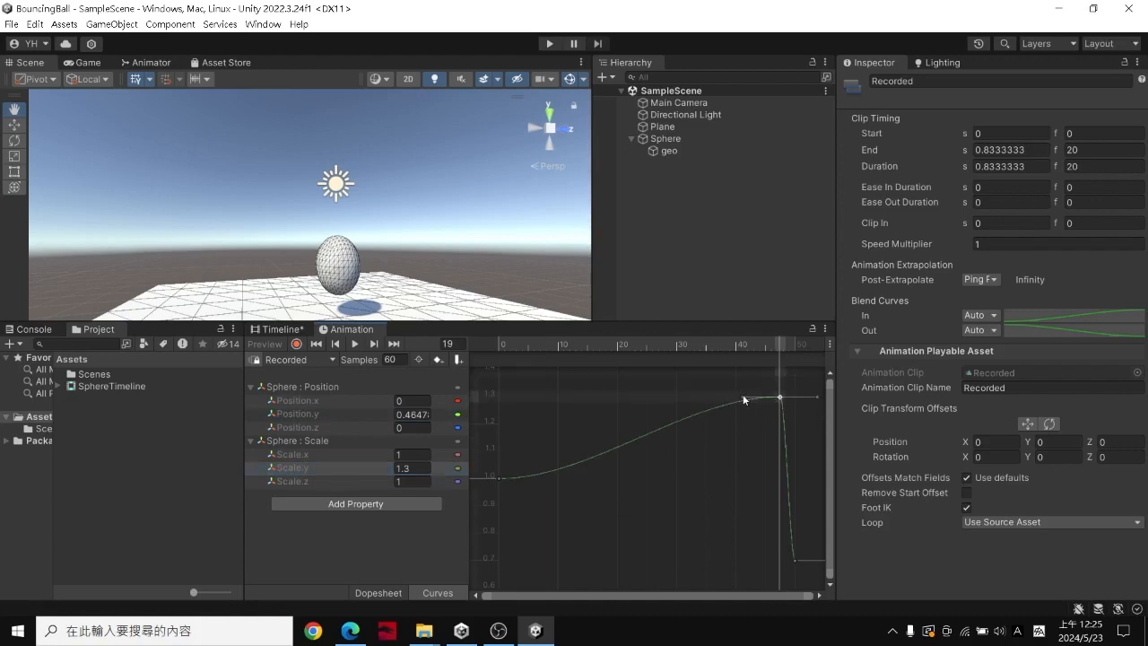
{"action": "left_click_drag", "start_coordinate": [743, 395], "coordinate": [752, 416]}
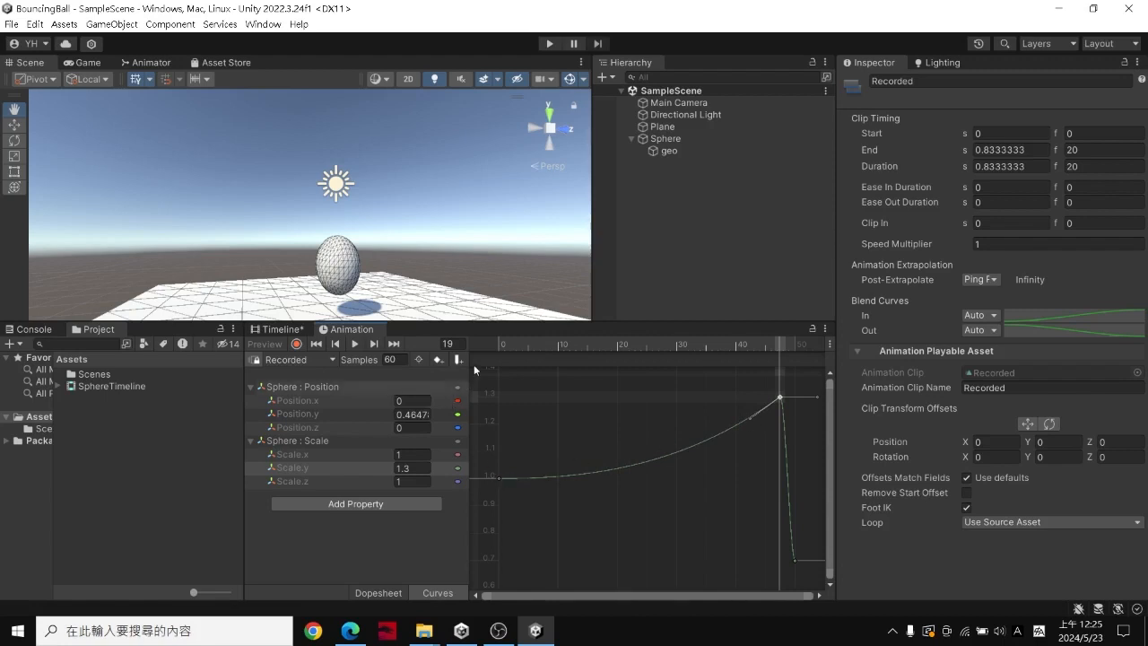
Scrub and play the sphere's timeline to check the stretch and squash through the bounce.
{"action": "left_click_drag", "start_coordinate": [504, 345], "coordinate": [774, 342]}
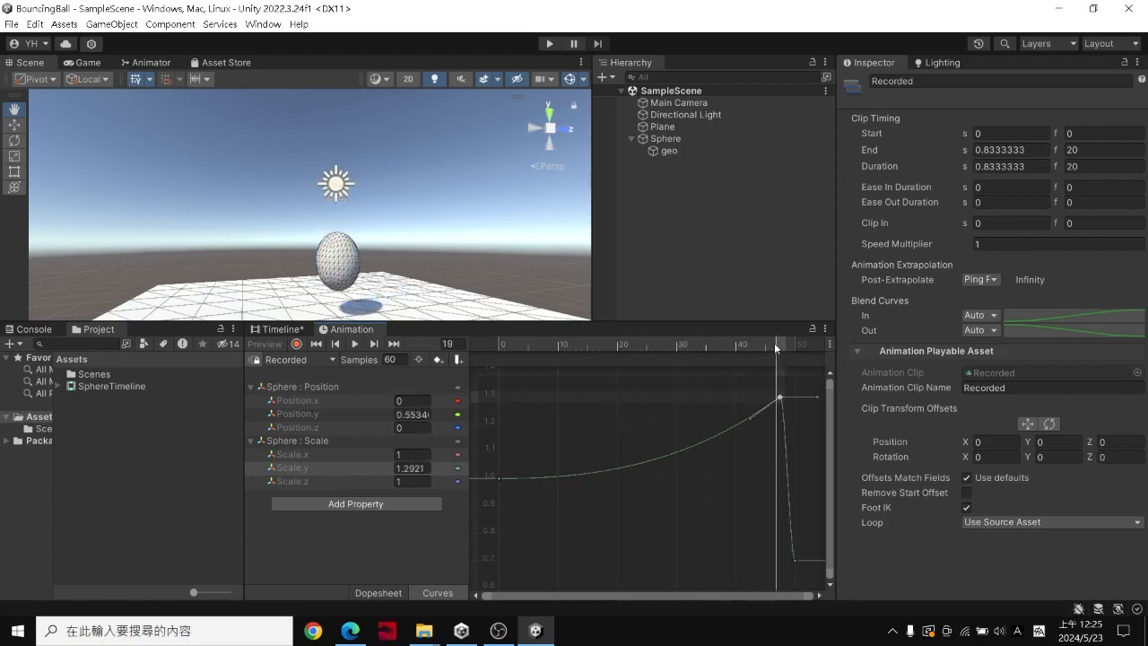
{"action": "left_click", "coordinate": [279, 332]}
{"action": "left_click_drag", "start_coordinate": [640, 359], "coordinate": [731, 363]}
{"action": "left_click", "coordinate": [337, 346]}
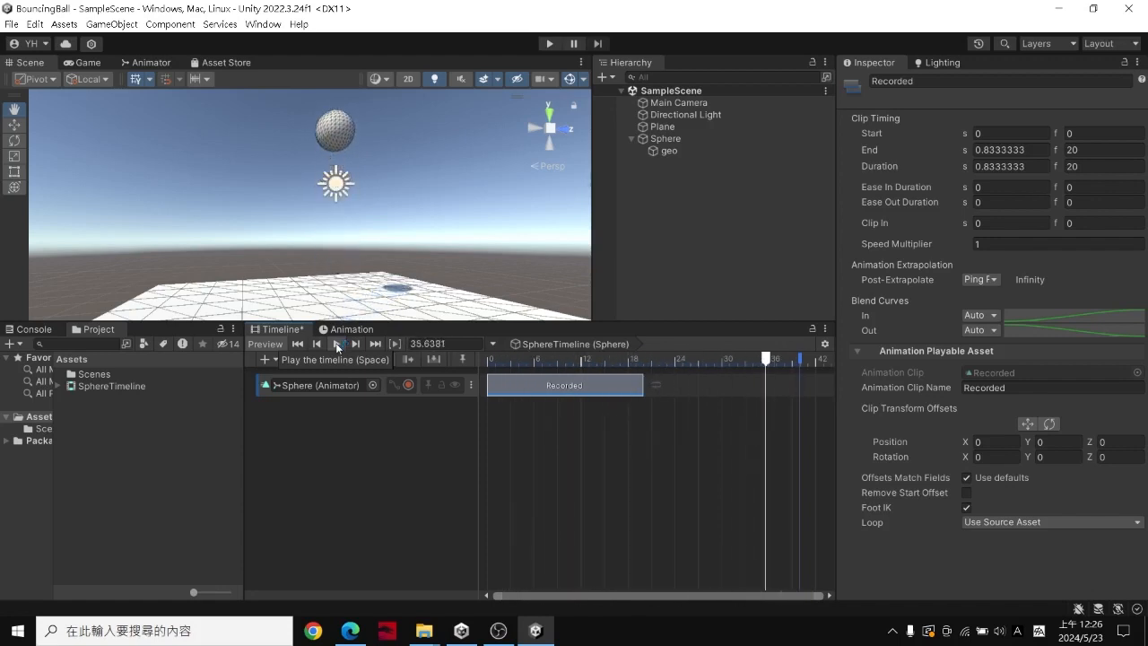
{"action": "left_click", "coordinate": [335, 343]}
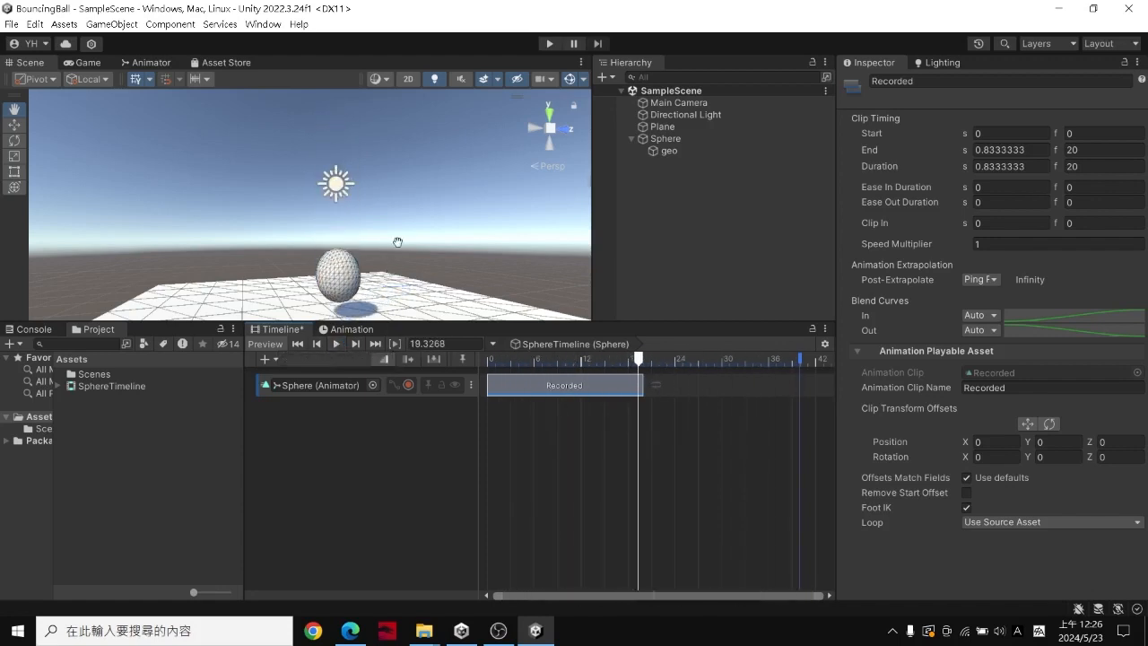
Save the scene, test the bouncing ball in Play mode and stop the test.
{"action": "key", "text": "ctrl+s"}
{"action": "left_click", "coordinate": [549, 44]}
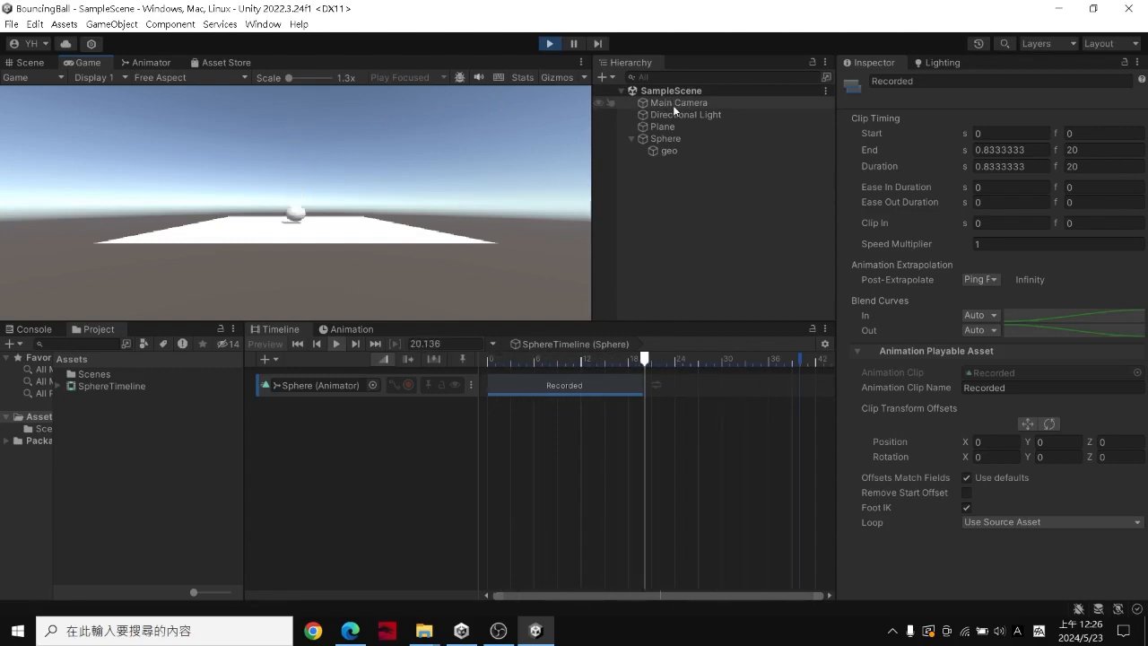
{"action": "left_click", "coordinate": [552, 44]}
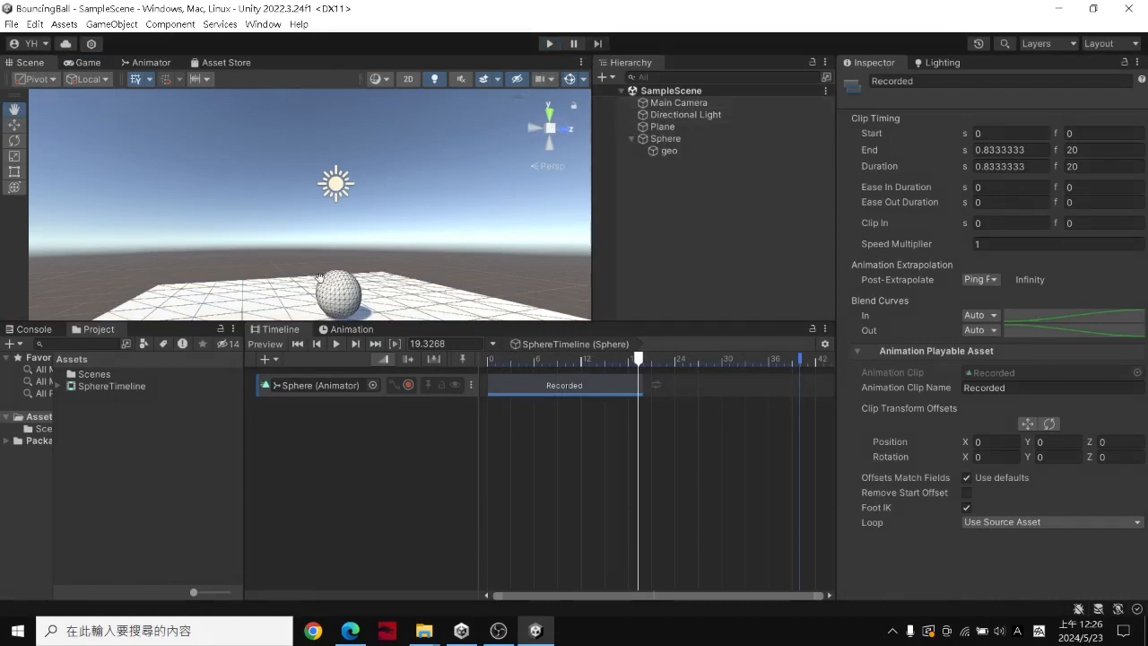
Orbit to a closer angle on the bouncing ball, check it by scrubbing, and align the Main Camera with the Scene view.
{"action": "left_click_drag", "start_coordinate": [321, 266], "coordinate": [348, 301], "text": "alt"}
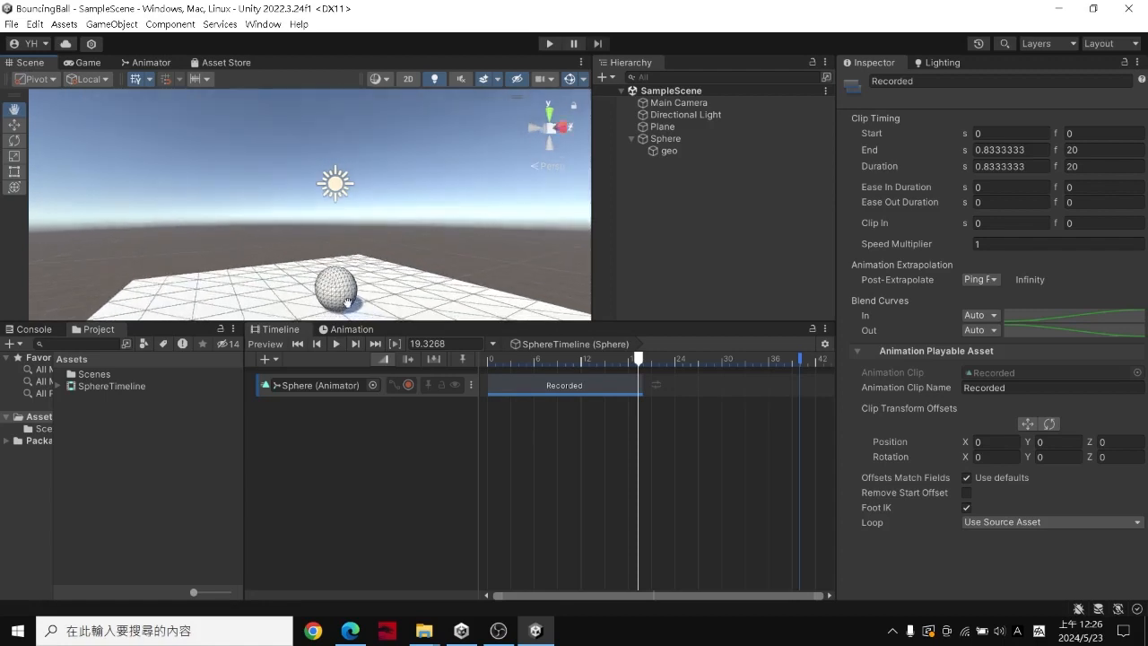
{"action": "left_click_drag", "start_coordinate": [522, 361], "coordinate": [612, 362]}
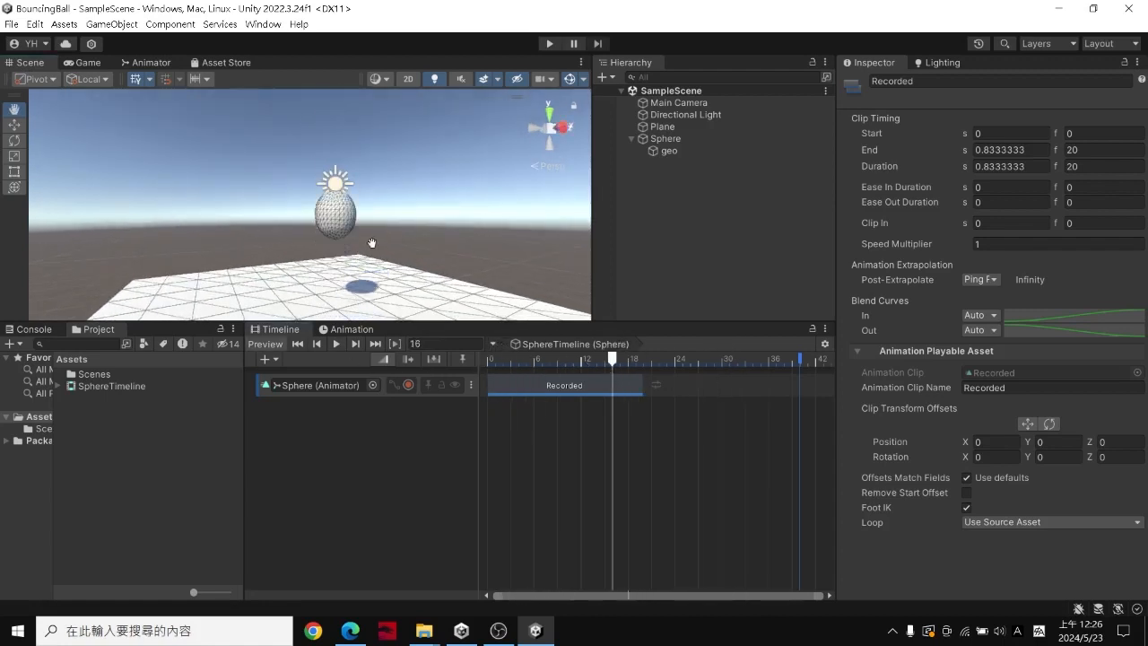
{"action": "left_click", "coordinate": [501, 361]}
{"action": "mouse_move", "coordinate": [500, 366]}
{"action": "left_mouse_down"}
{"action": "mouse_move", "coordinate": [657, 370]}
{"action": "mouse_move", "coordinate": [489, 363]}
{"action": "left_mouse_up"}
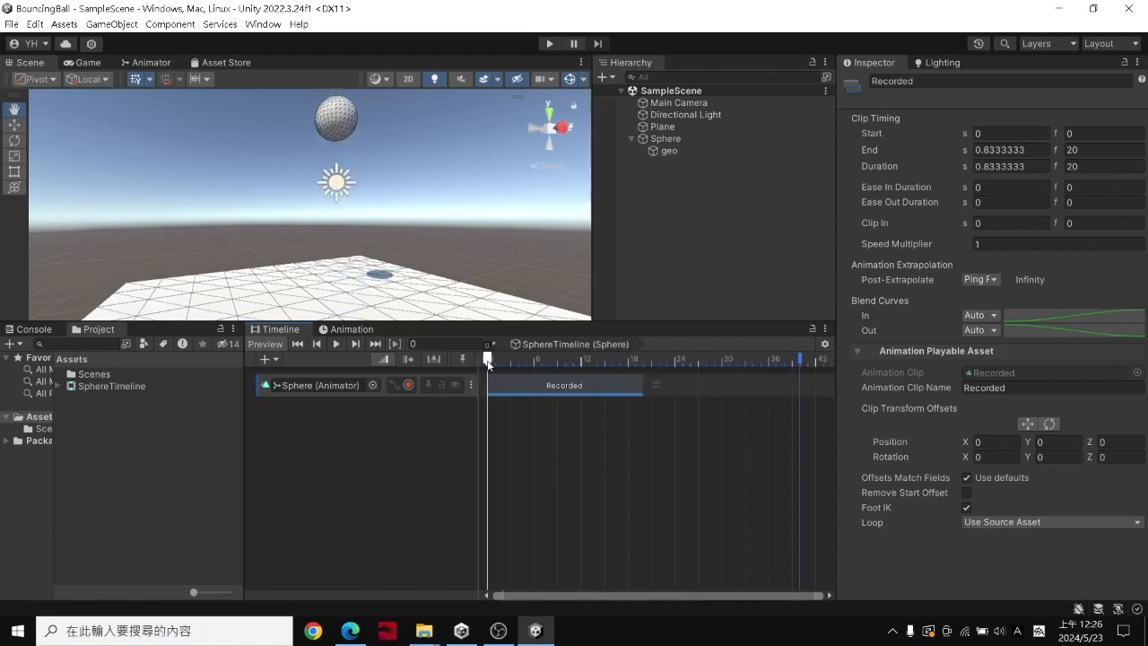
{"action": "left_click", "coordinate": [677, 104]}
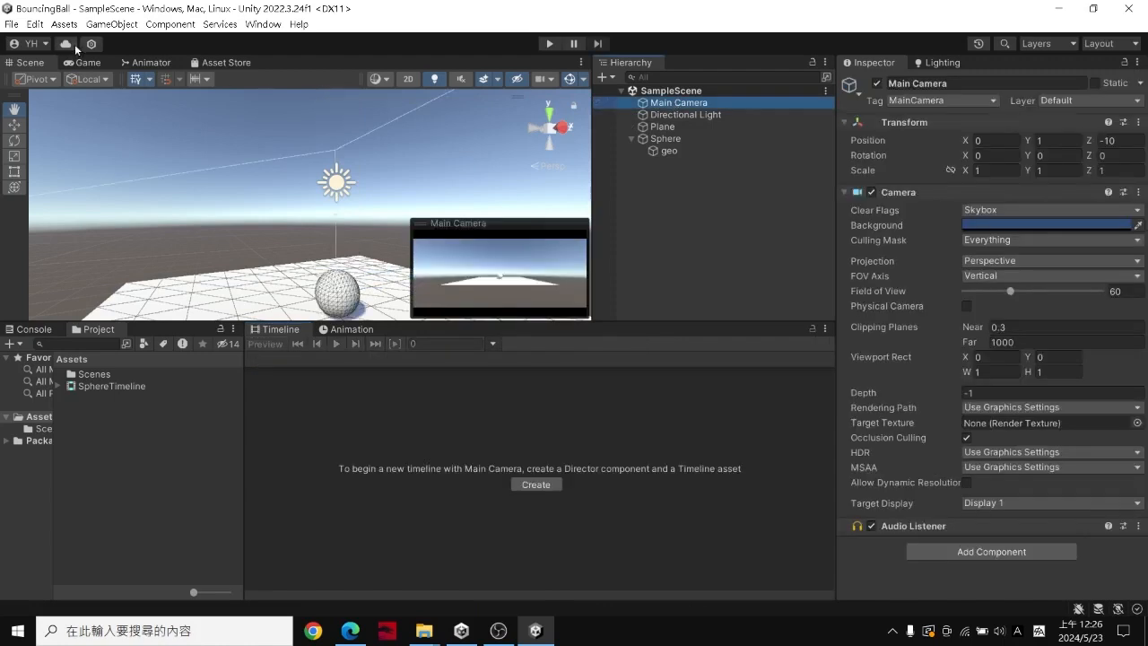
{"action": "left_click", "coordinate": [112, 25]}
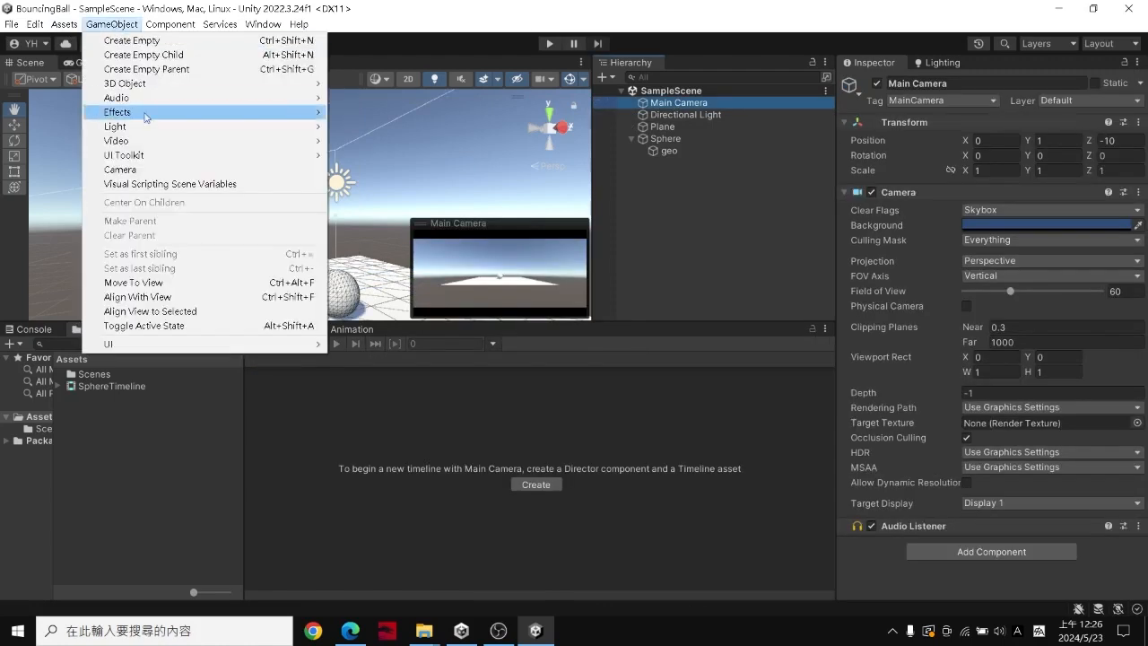
{"action": "left_click", "coordinate": [137, 297]}
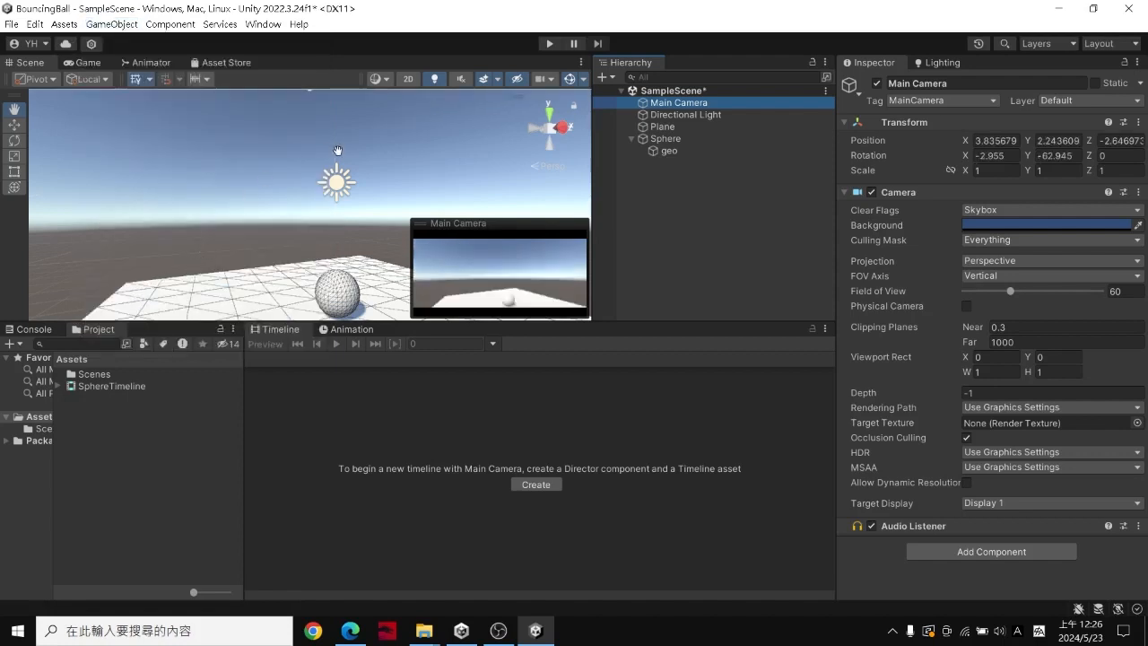
Save the scene and run it in Play mode to test the bounce from the new camera angle.
{"action": "key", "text": "ctrl+s"}
{"action": "left_click", "coordinate": [549, 43]}
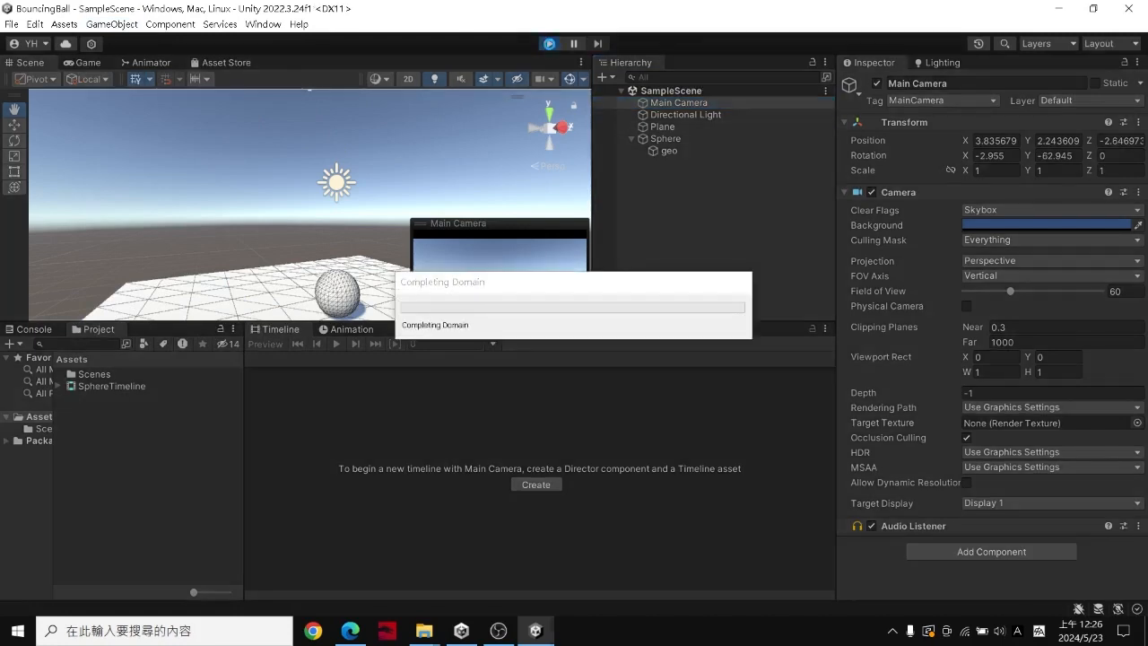